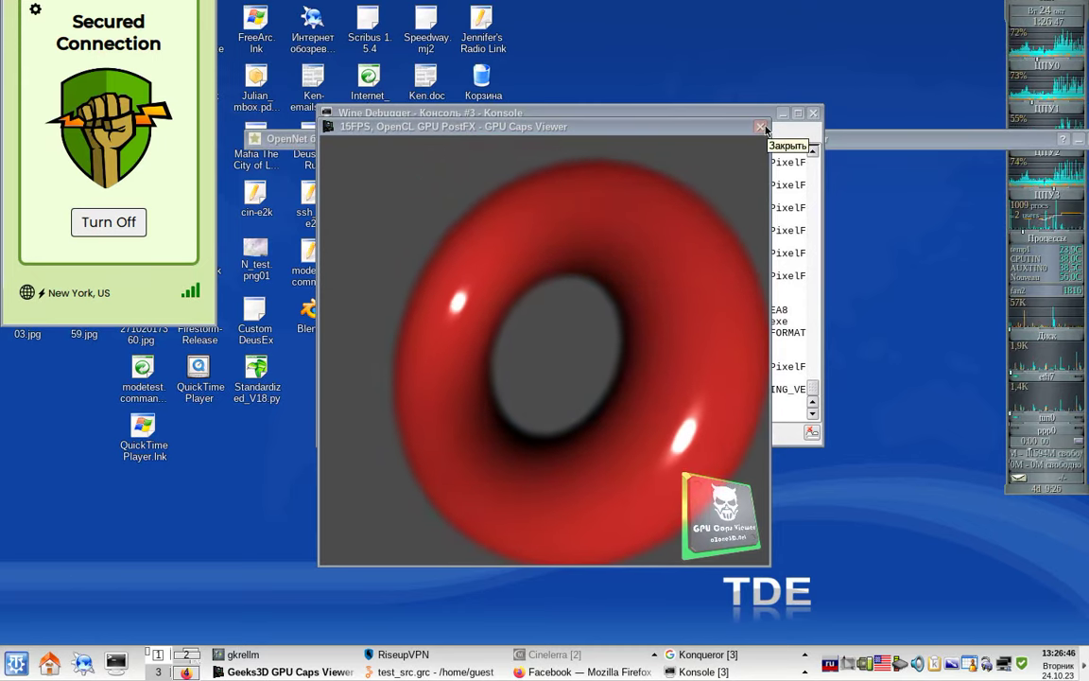
- Close the Post FX demo, then run the CL GPU - Mesh Deformer OpenCL demo without MSAA and close it
left_click(762, 127)
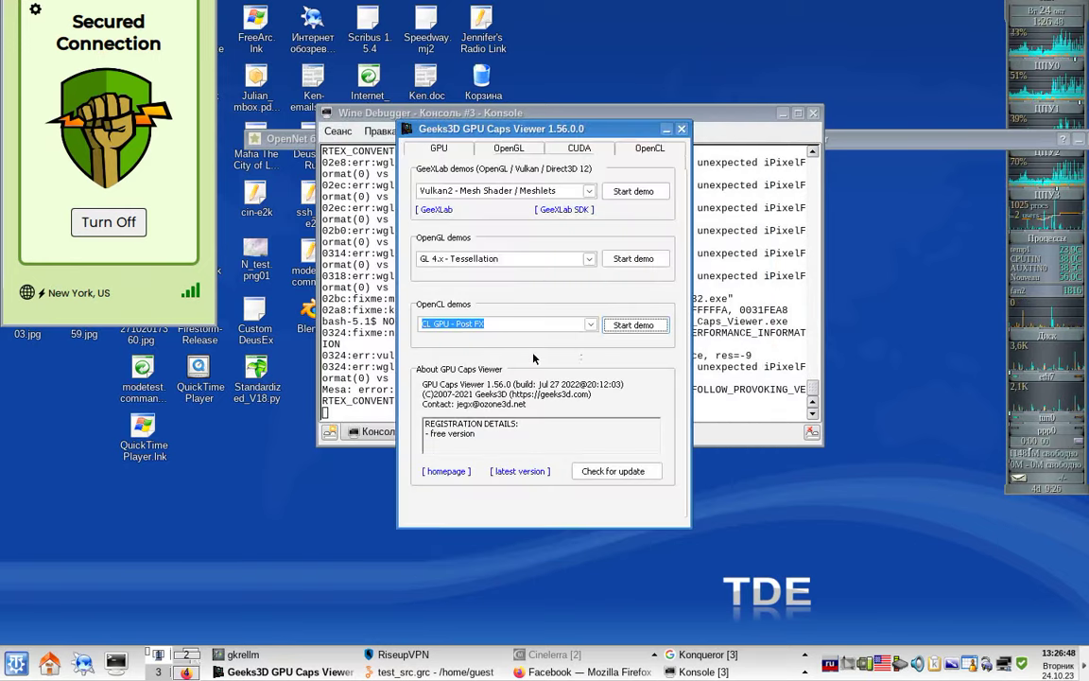
left_click(590, 326)
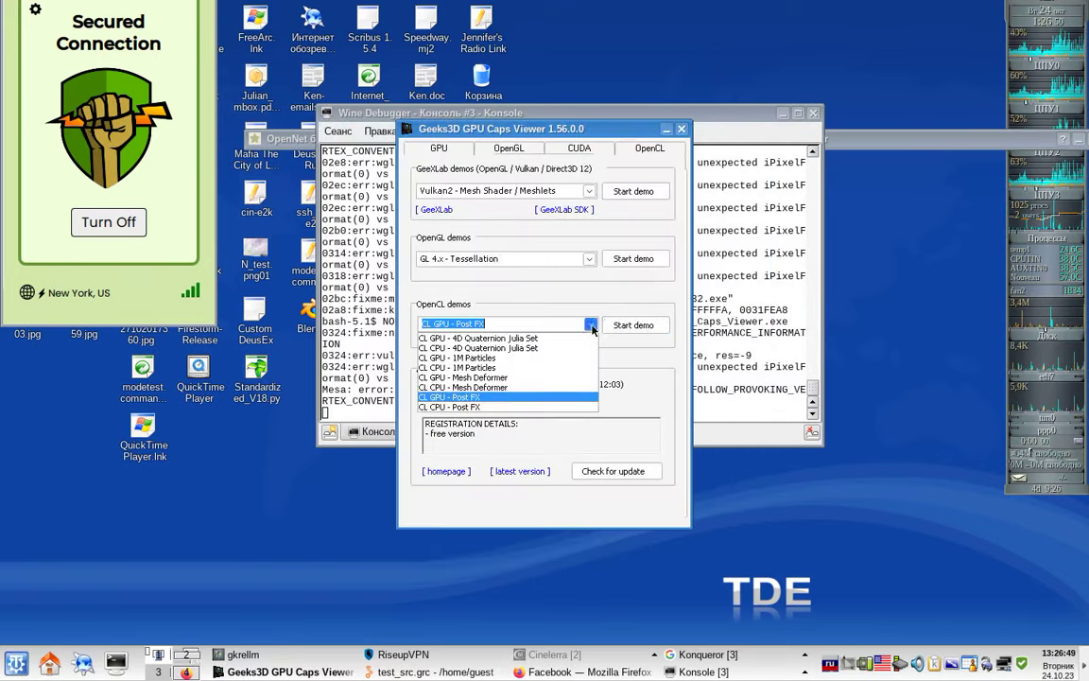
left_click(558, 377)
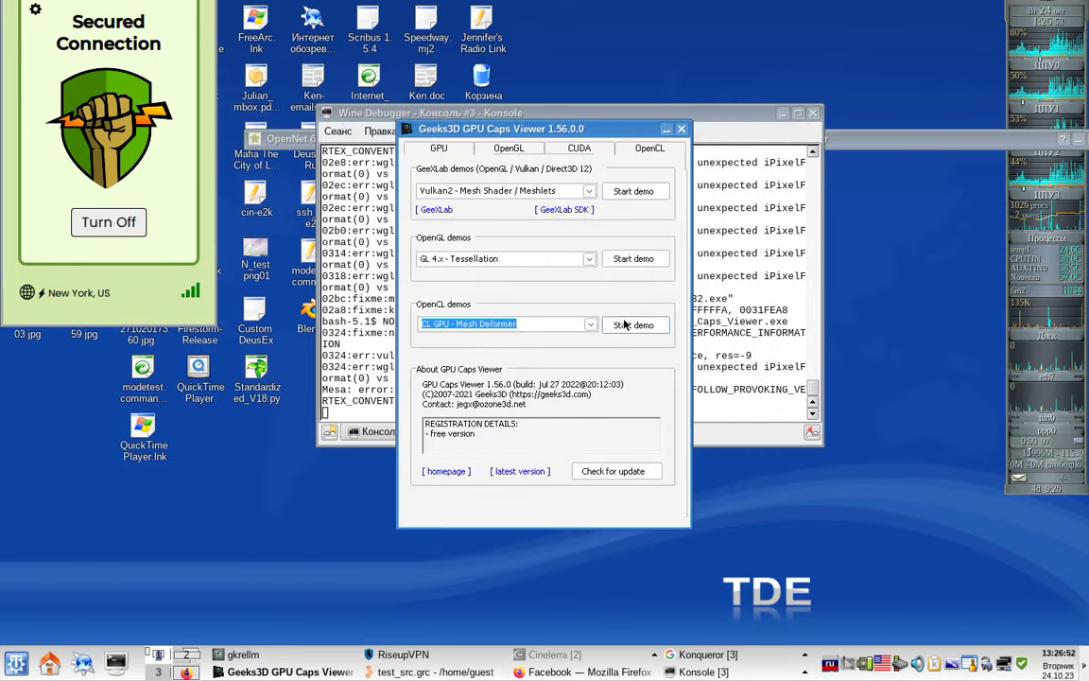
left_click(632, 324)
left_click(665, 345)
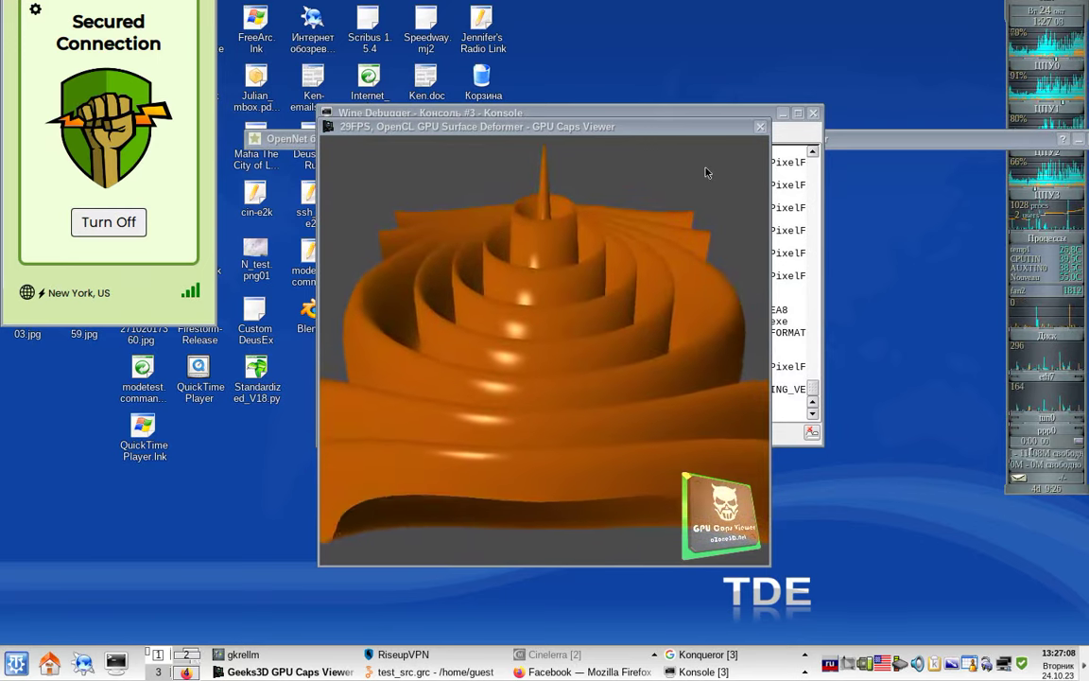
left_click(761, 129)
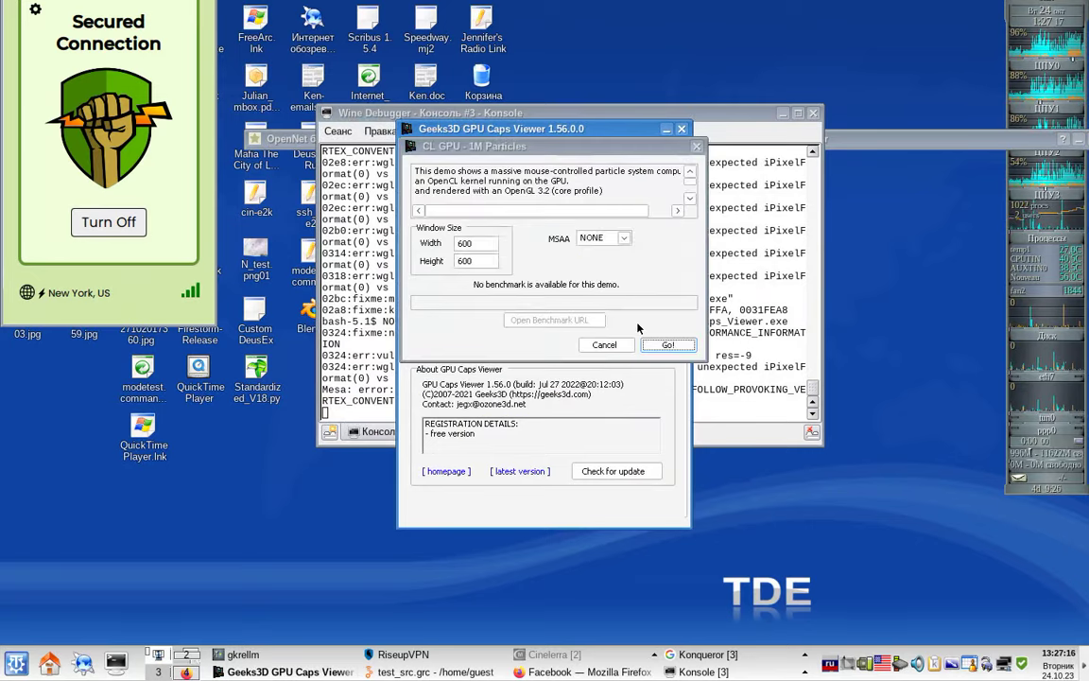
- Run the CL GPU - 1M Particles demo and the GL 4.x - Tessellation demo at 600 × 600, closing each one
left_click(668, 345)
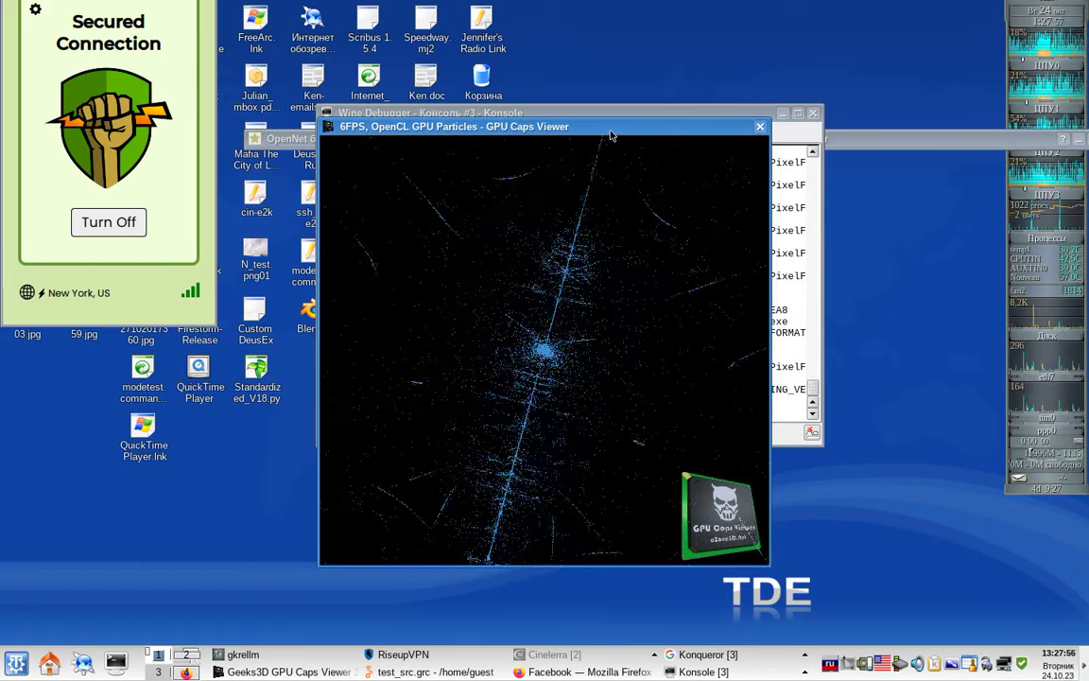
left_click(762, 128)
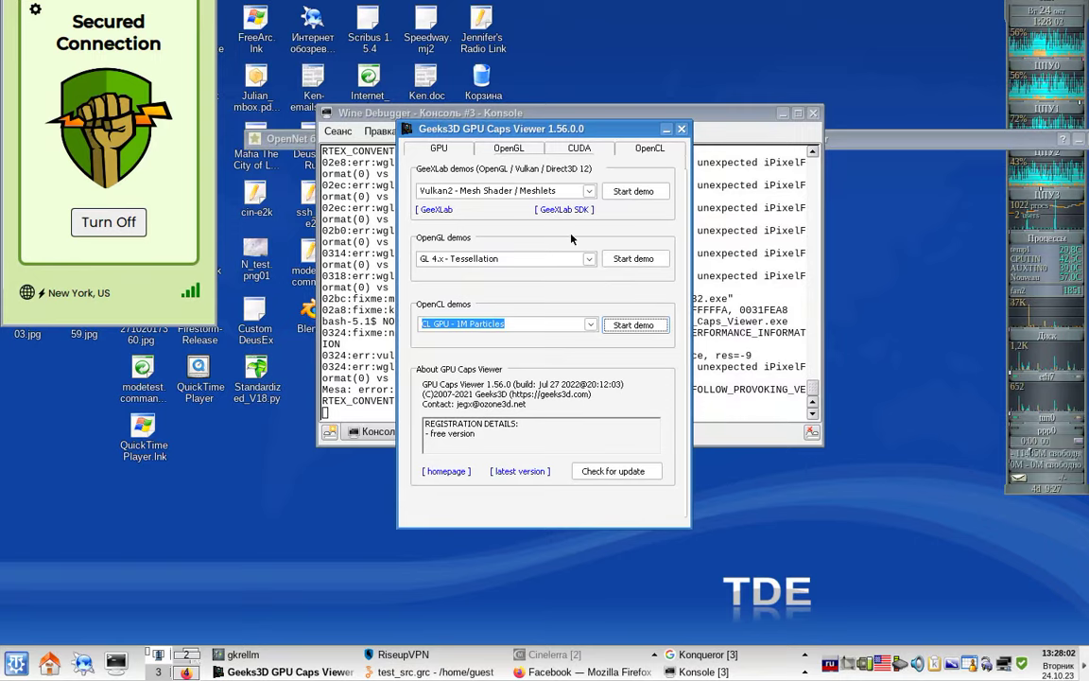
left_click(633, 259)
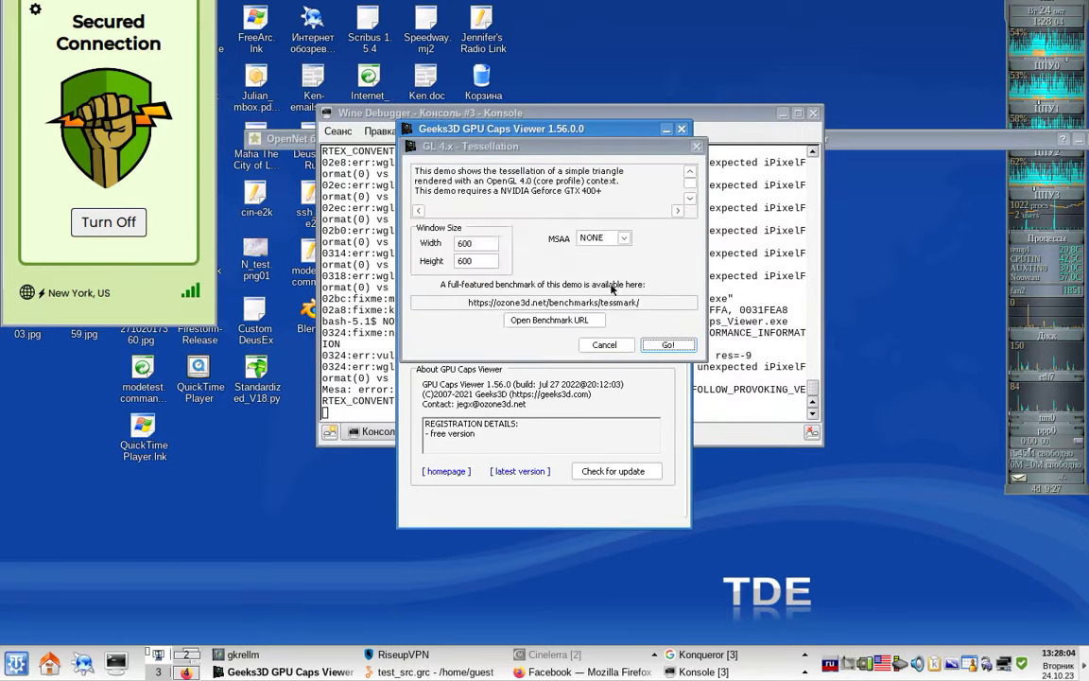
left_click(668, 345)
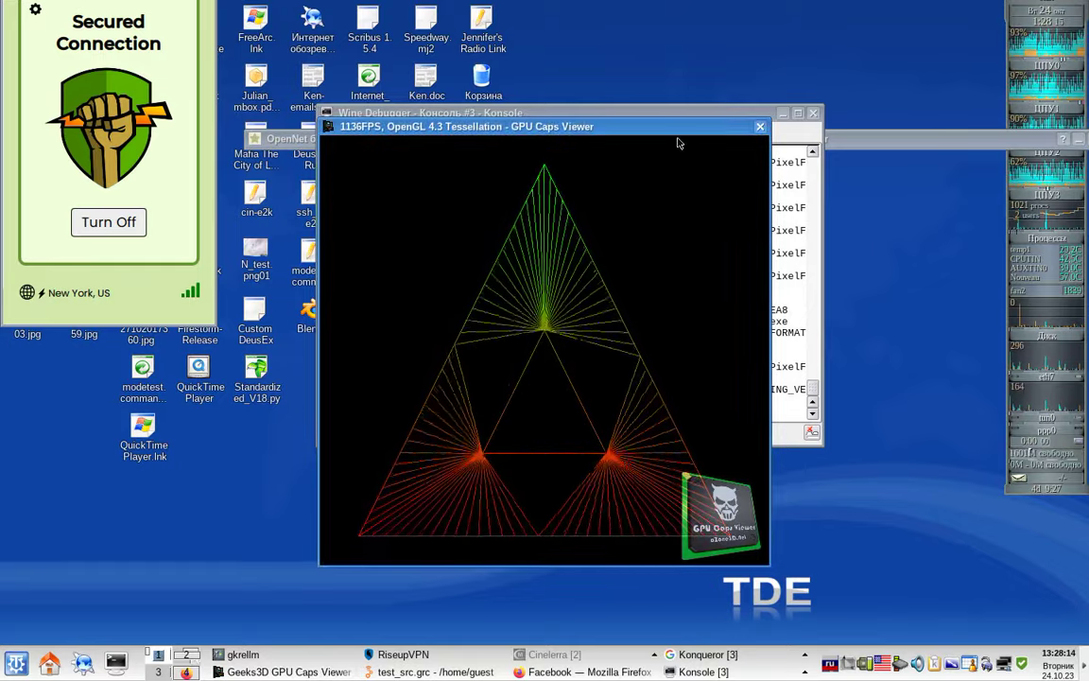
left_click(760, 127)
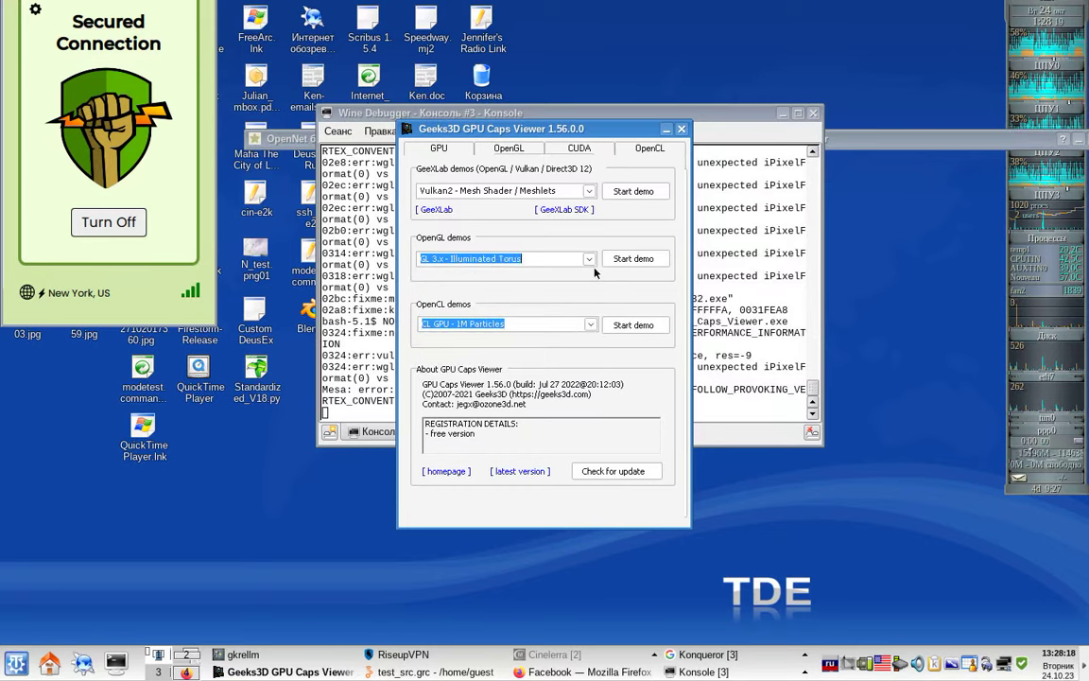
- Run the GL 3.x - Illuminated Torus OpenGL demo at 600 × 600 without MSAA and close its window
left_click(665, 256)
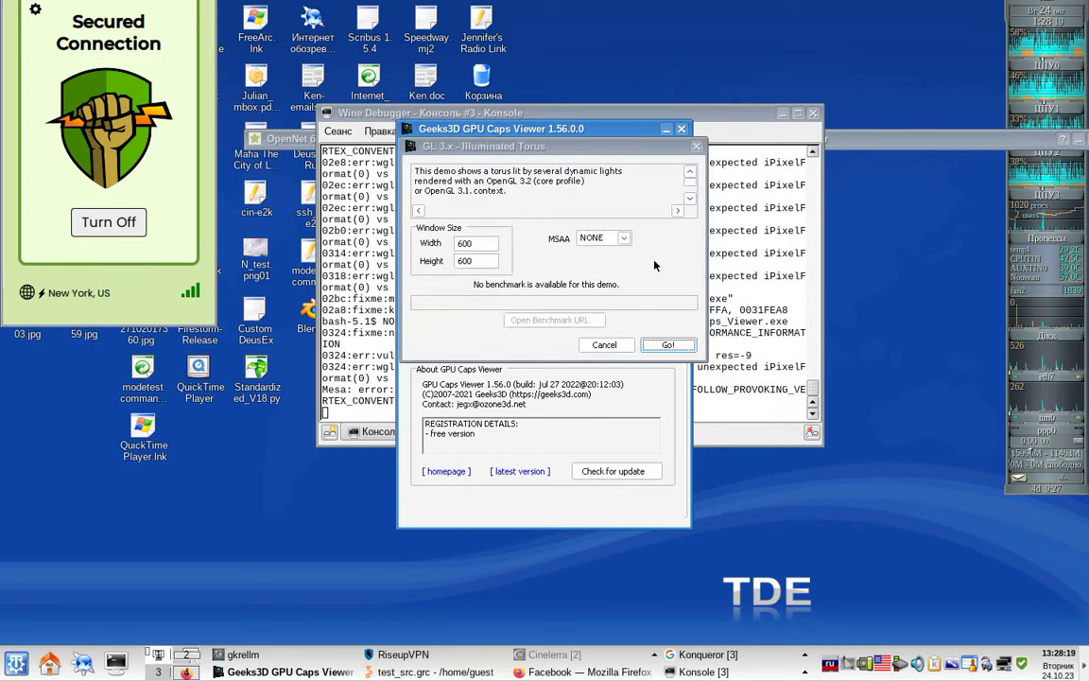
left_click(683, 347)
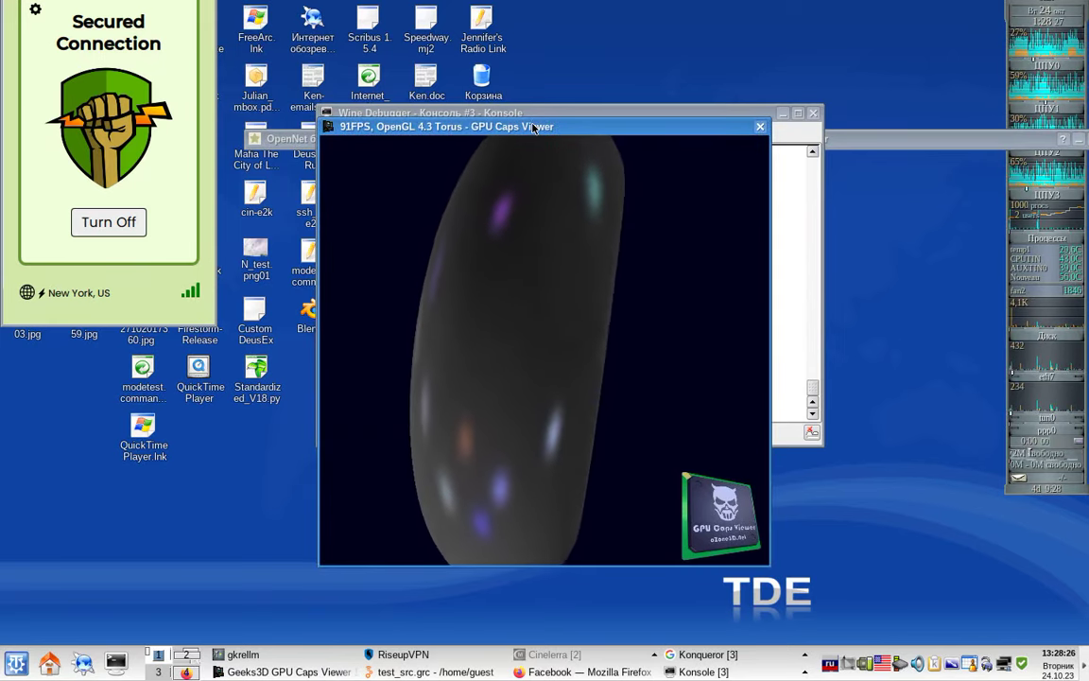
left_click(759, 127)
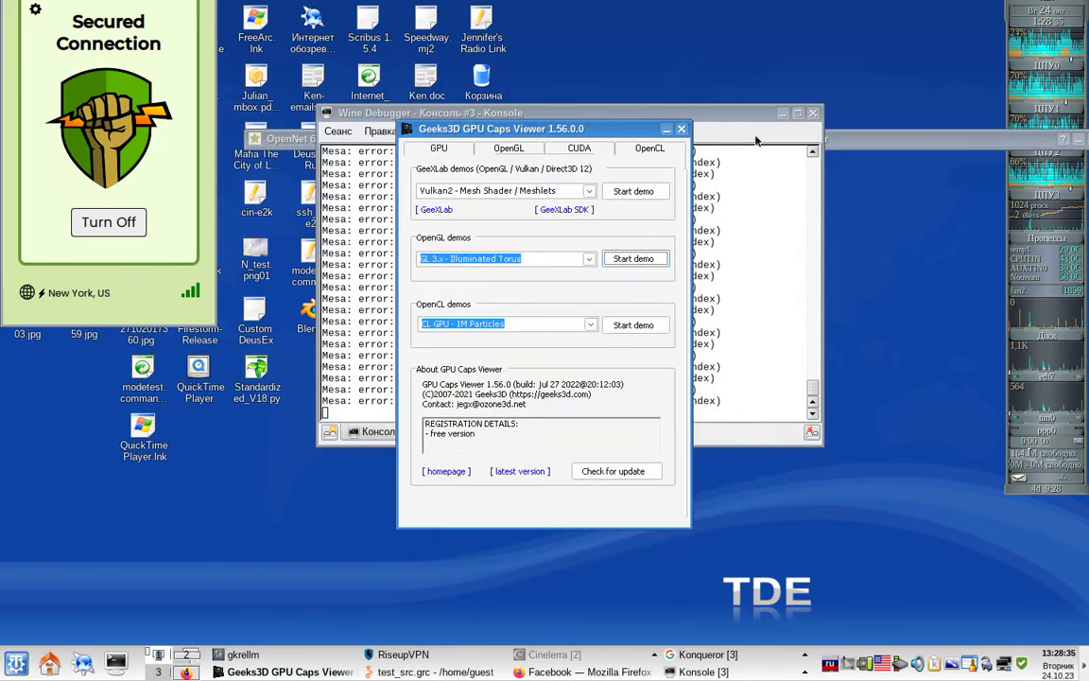
- Run the GL 2.1 - Furry Cube OpenGL demo at 600 × 600 without MSAA and close its window
left_click(588, 259)
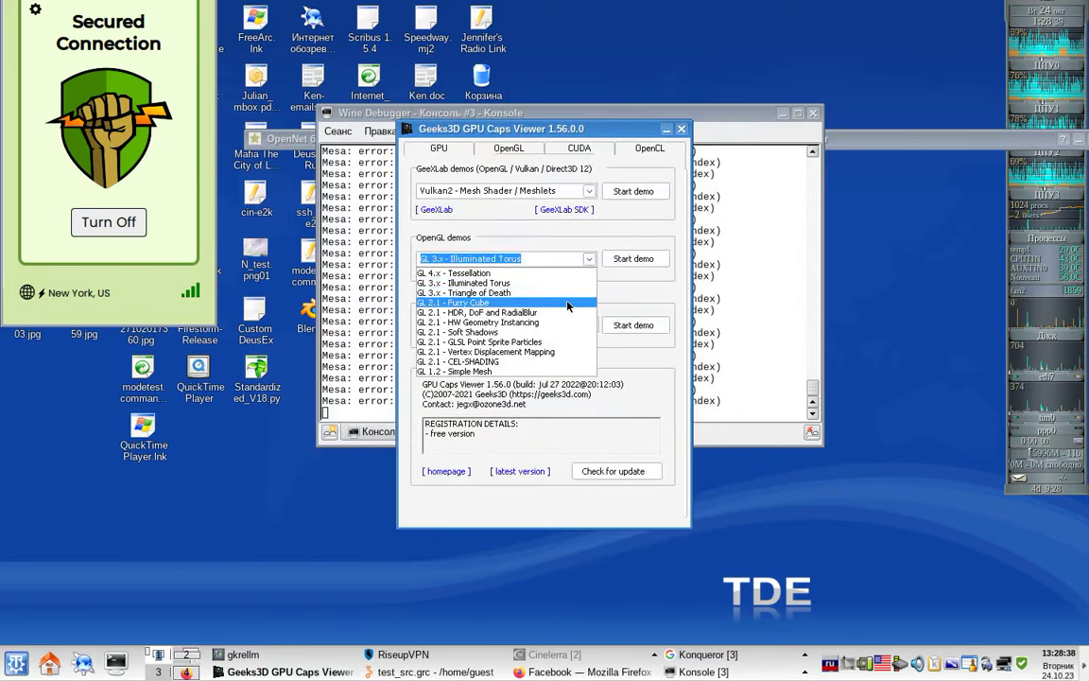
left_click(633, 260)
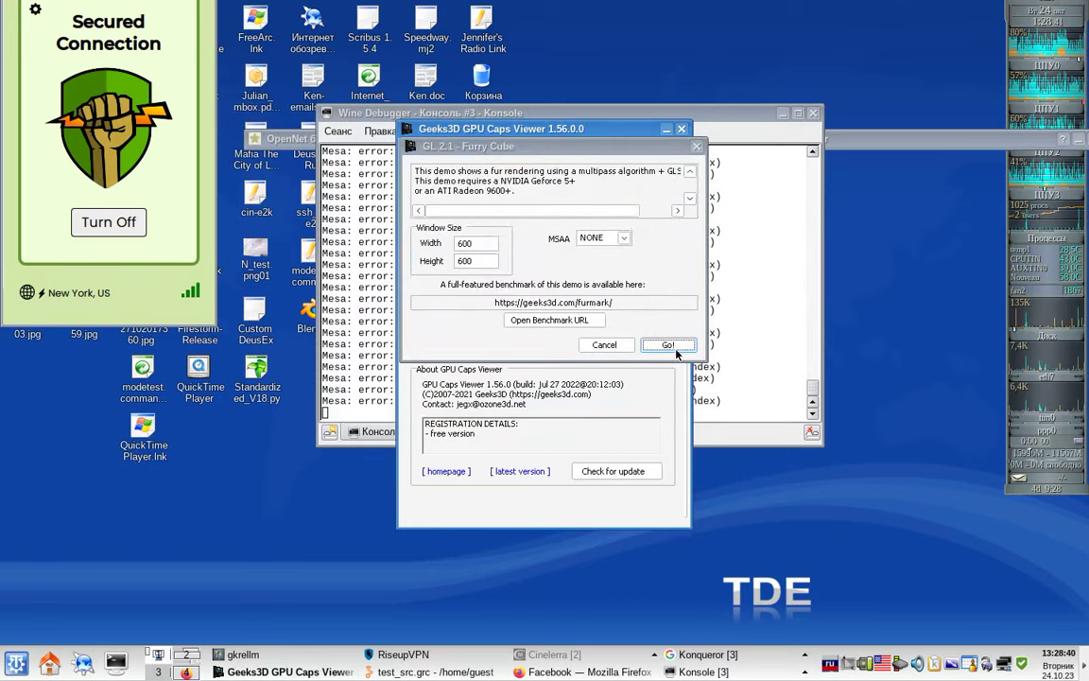
left_click(674, 346)
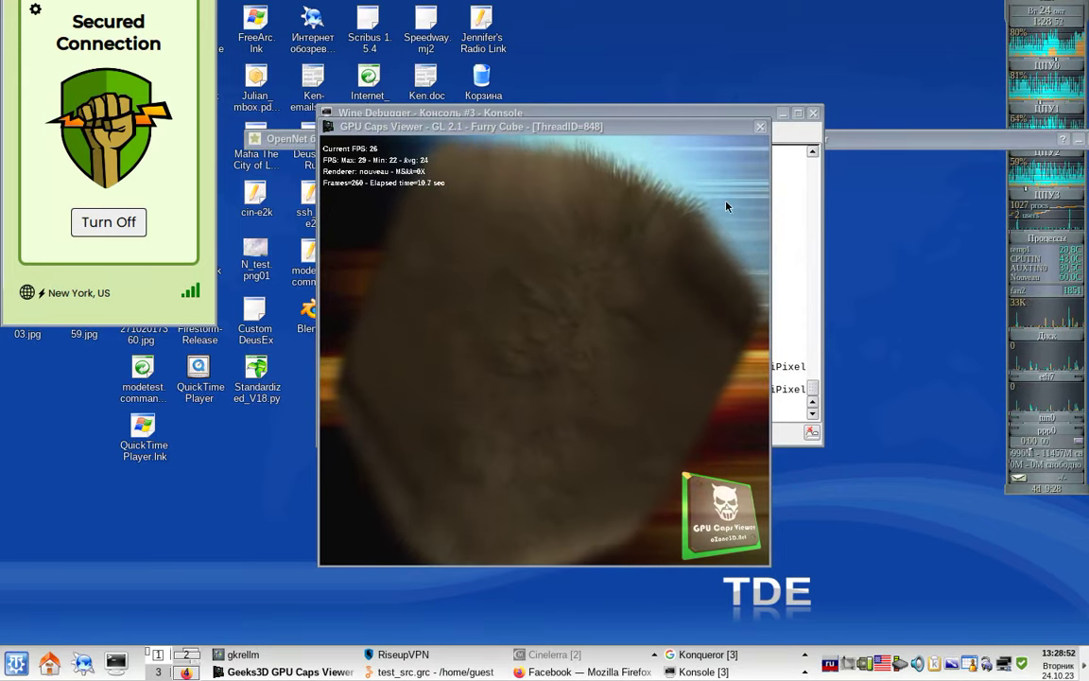
left_click(760, 129)
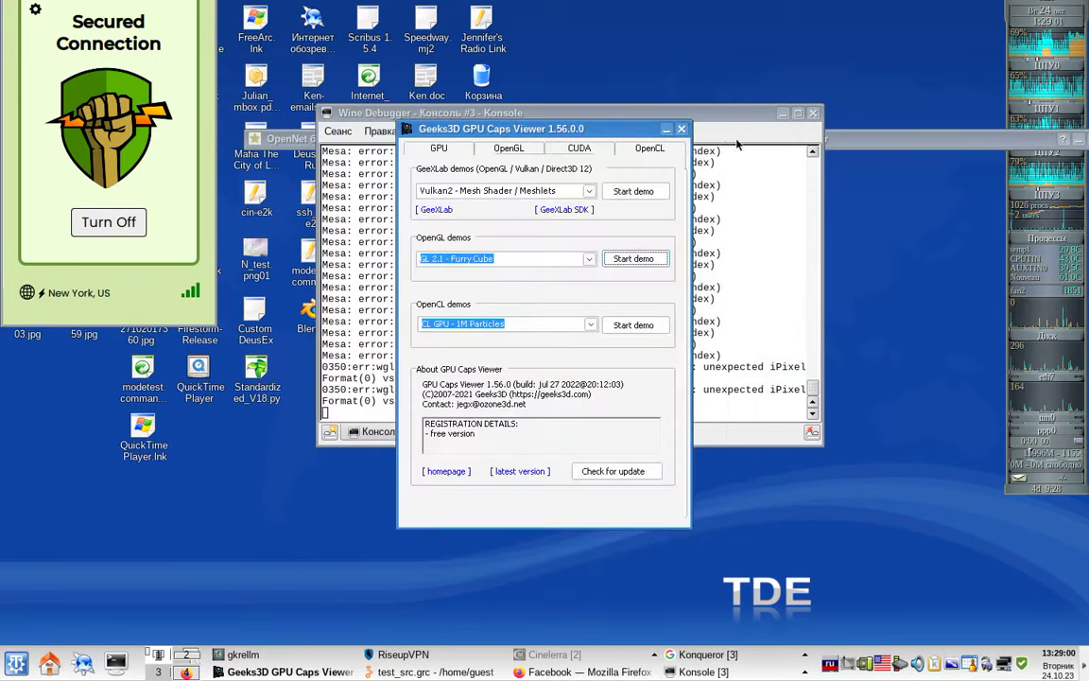
- Run the GL 2.1 - HDR, DoF and RadialBlur OpenGL demo at 600 × 600 without MSAA and close its window
left_click(587, 260)
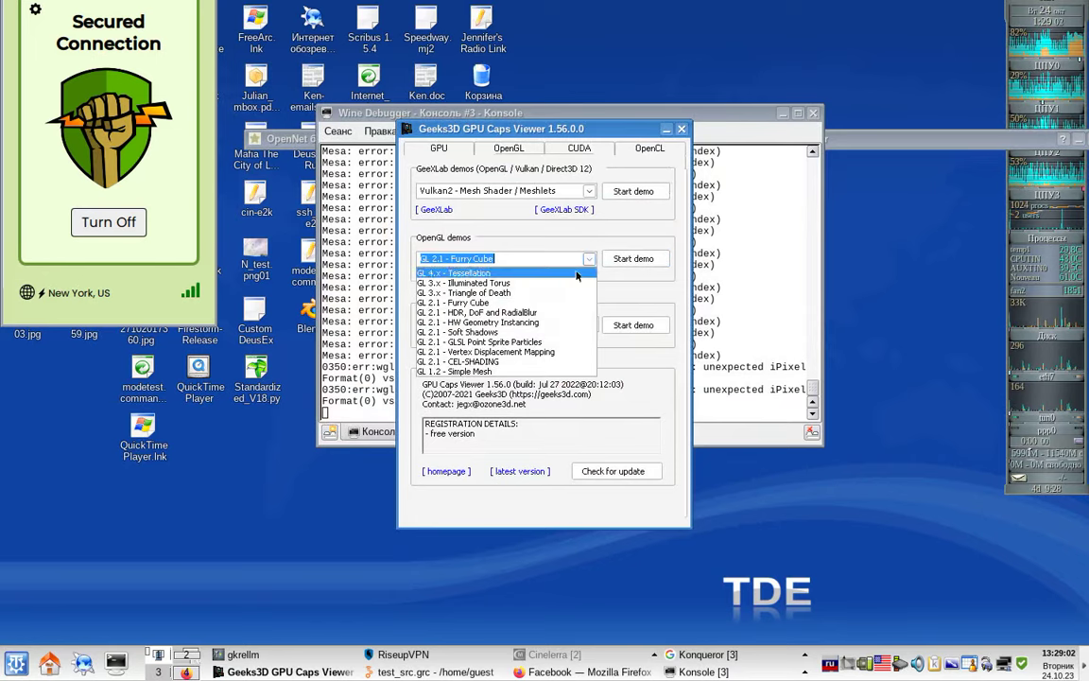
left_click(558, 313)
left_click(648, 258)
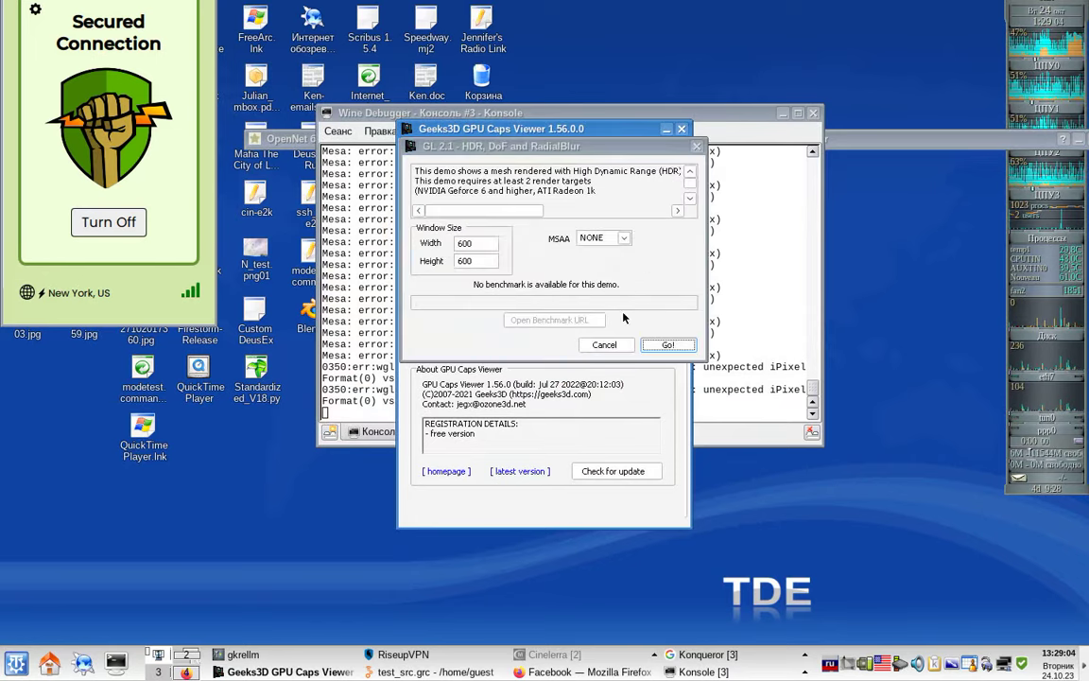
left_click(668, 346)
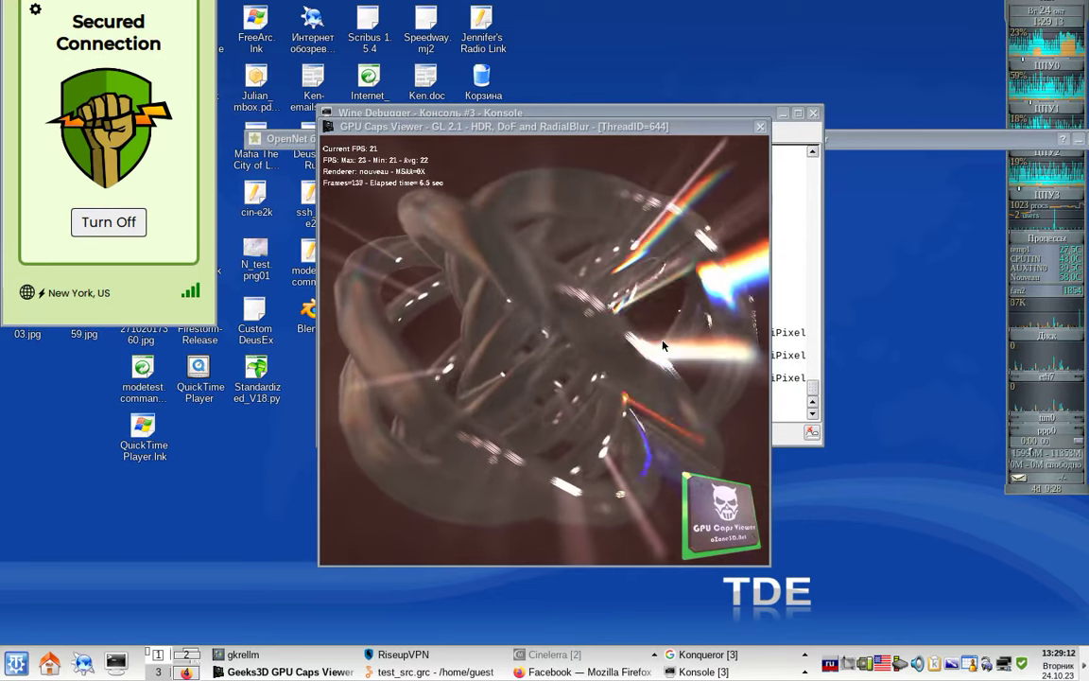
left_click(761, 129)
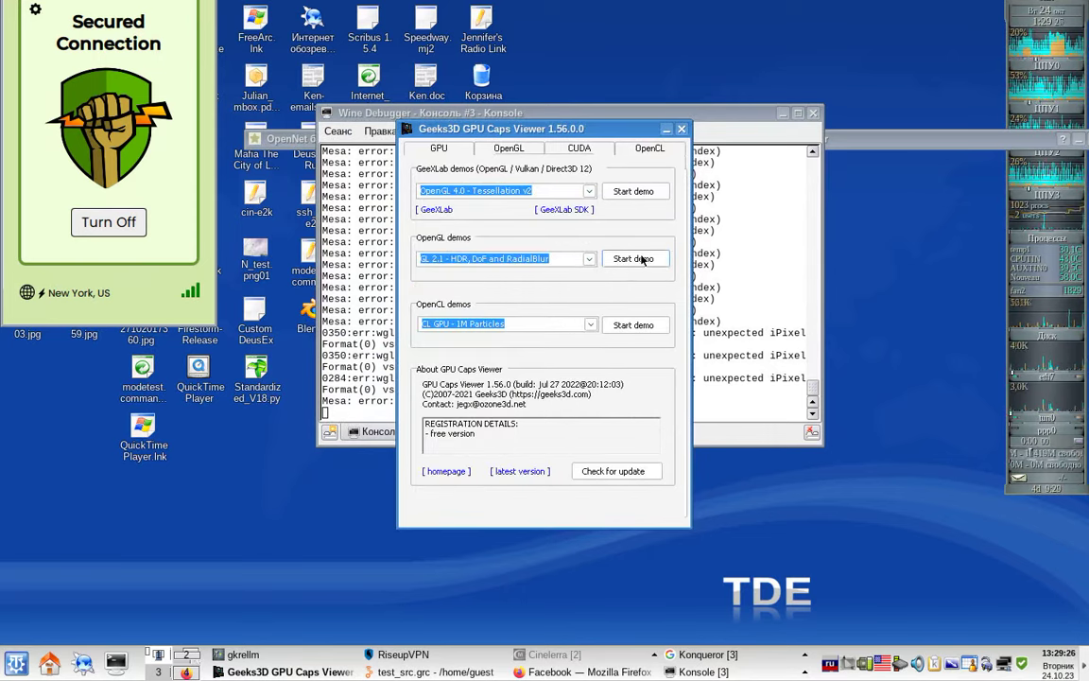
- Run the GeeXLab demos OpenGL 4.0 - Tessellation v2 and OpenGL 3.2 - Draw stress test, closing each one
left_click(633, 192)
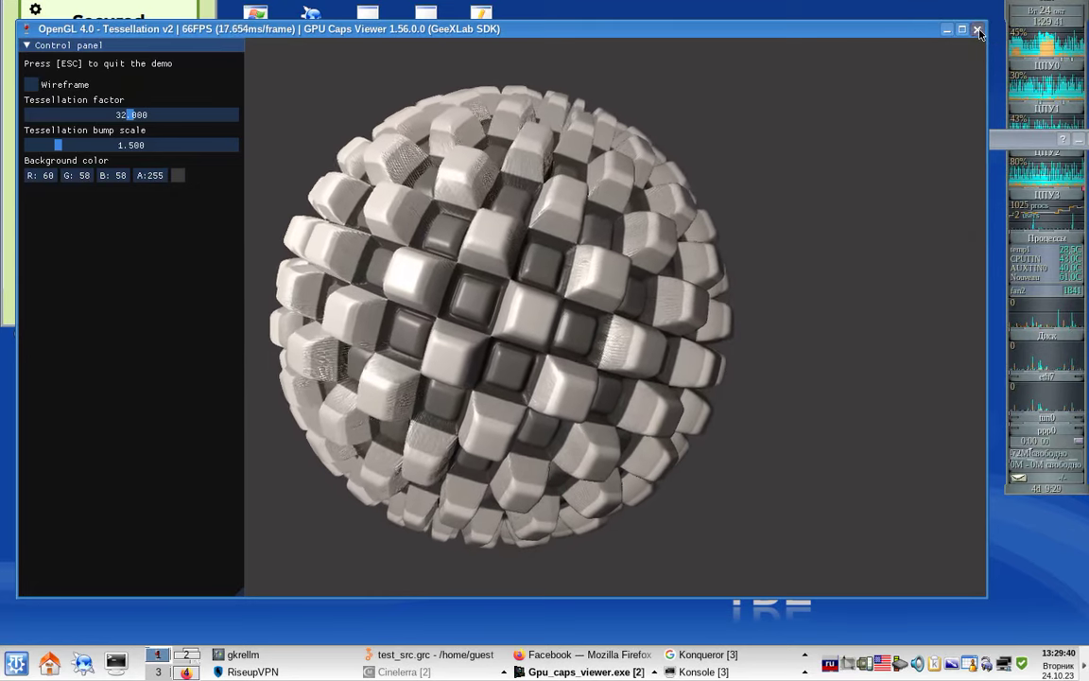
left_click(978, 29)
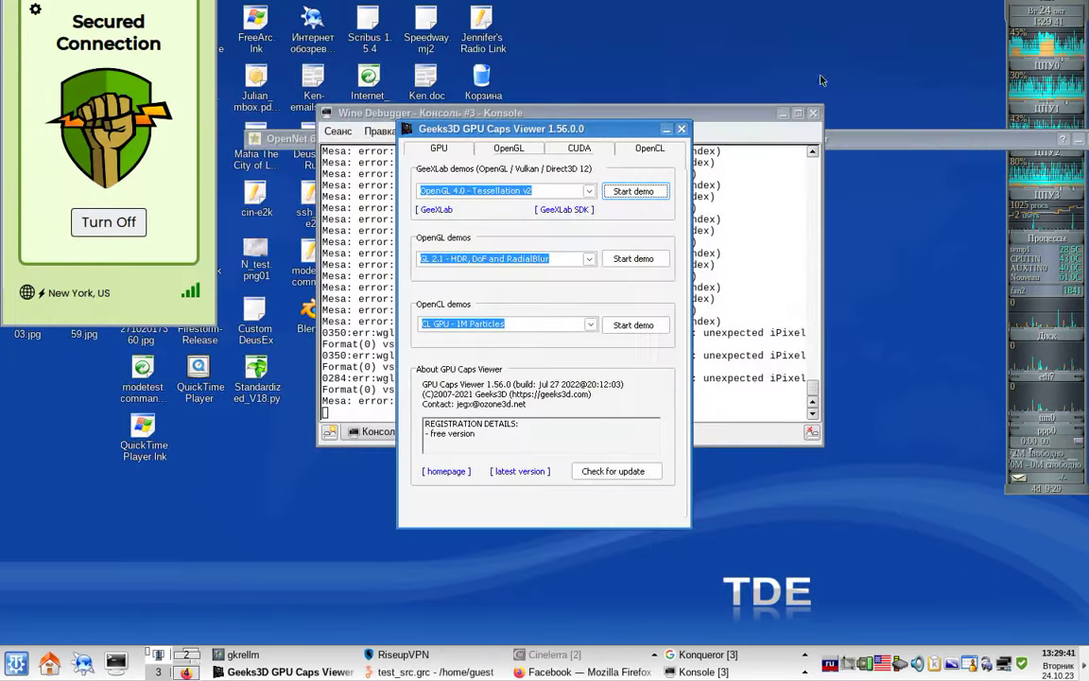
left_click(585, 192)
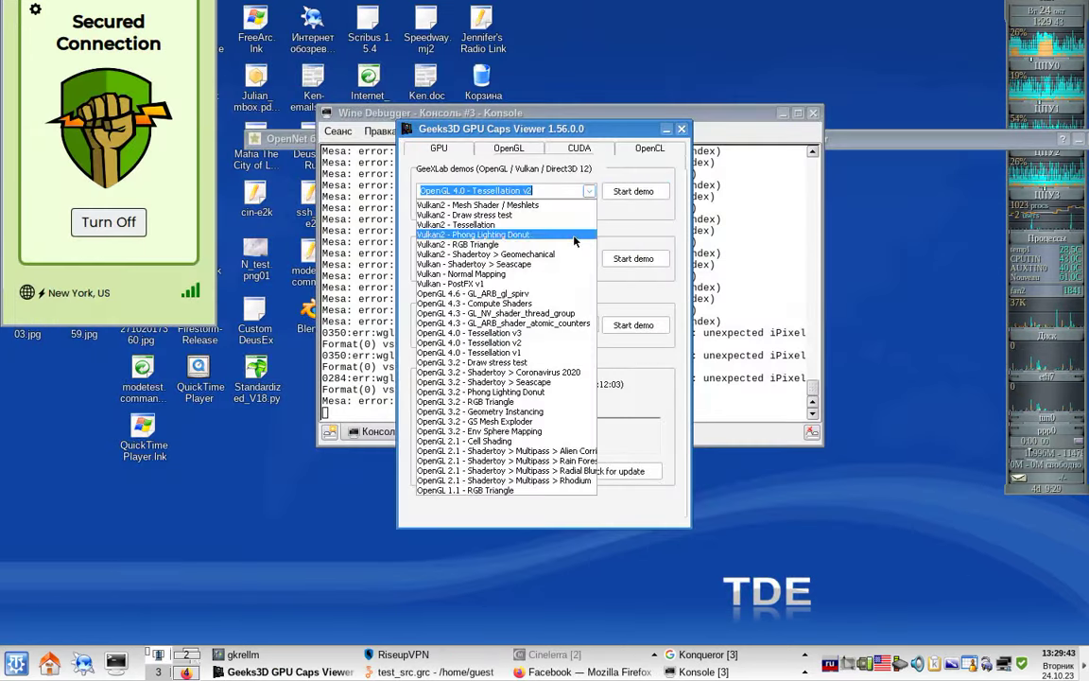
left_click(559, 363)
left_click(634, 192)
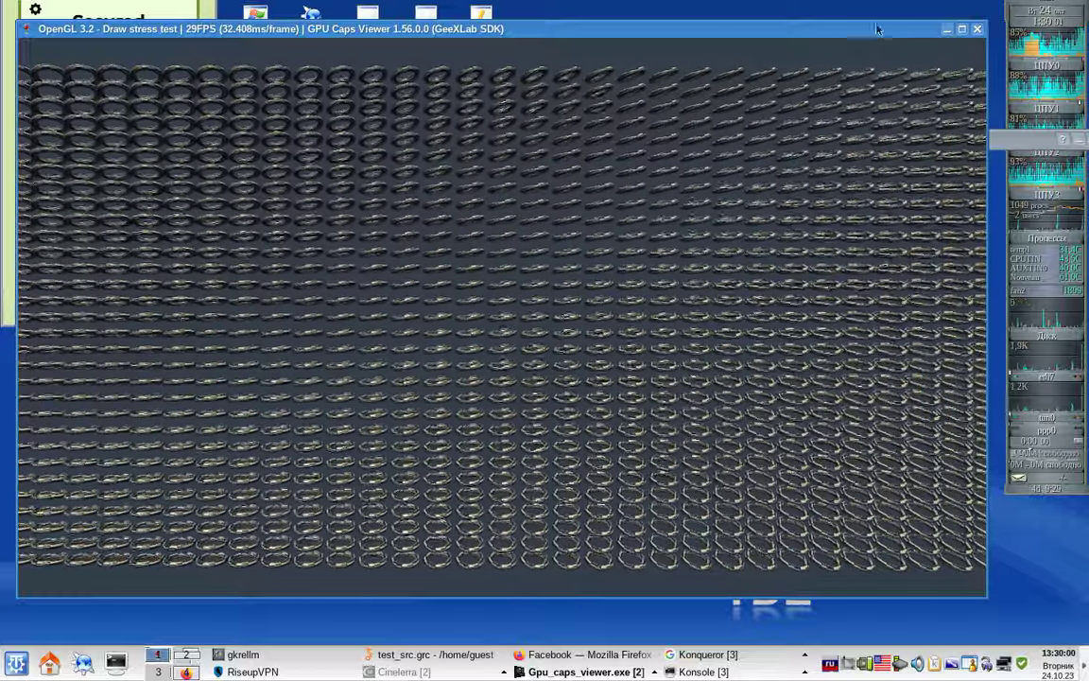
left_click(978, 30)
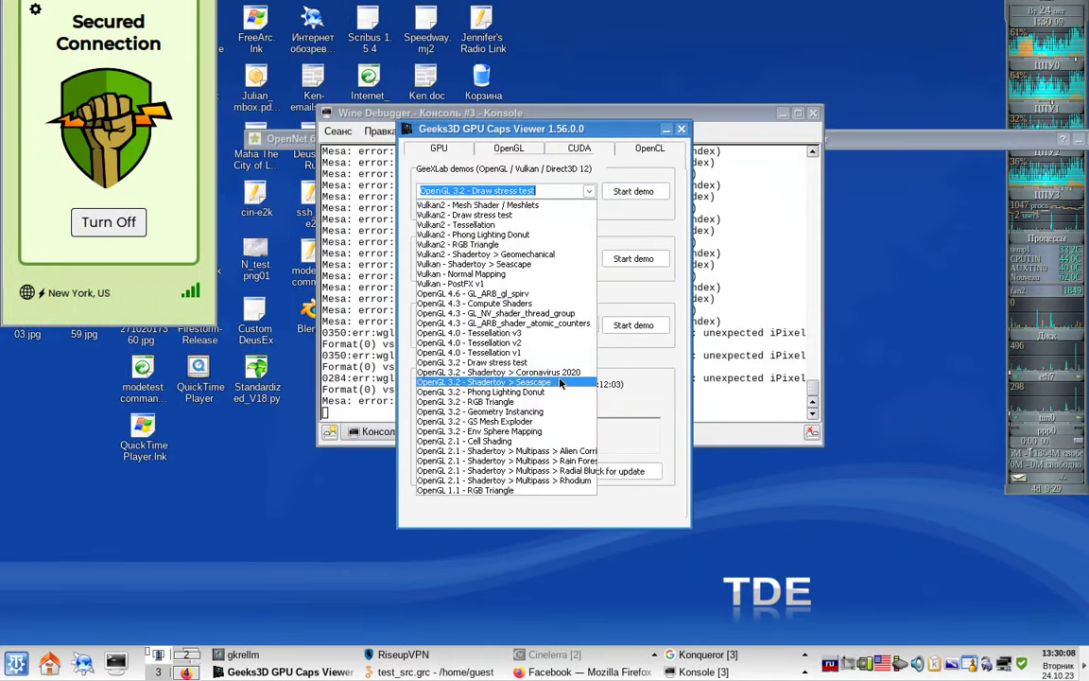
- Run the GeeXLab demos OpenGL 3.2 - Shadertoy > Seascape and OpenGL 3.2 - Phong Lighting Donut, closing each one
left_click(633, 191)
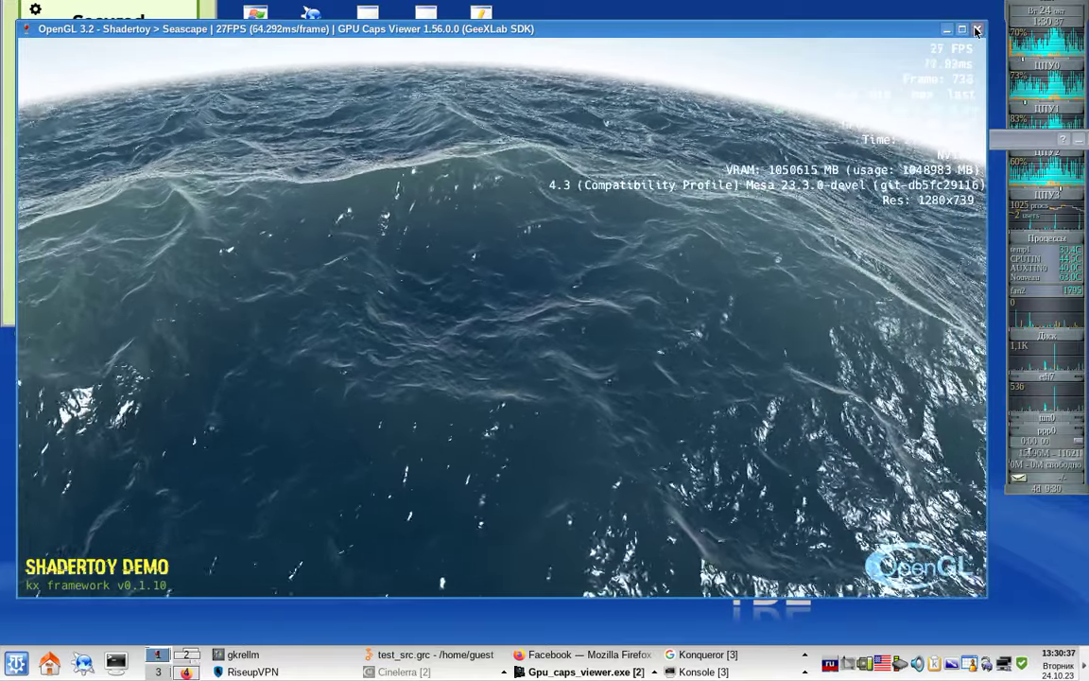
left_click(976, 30)
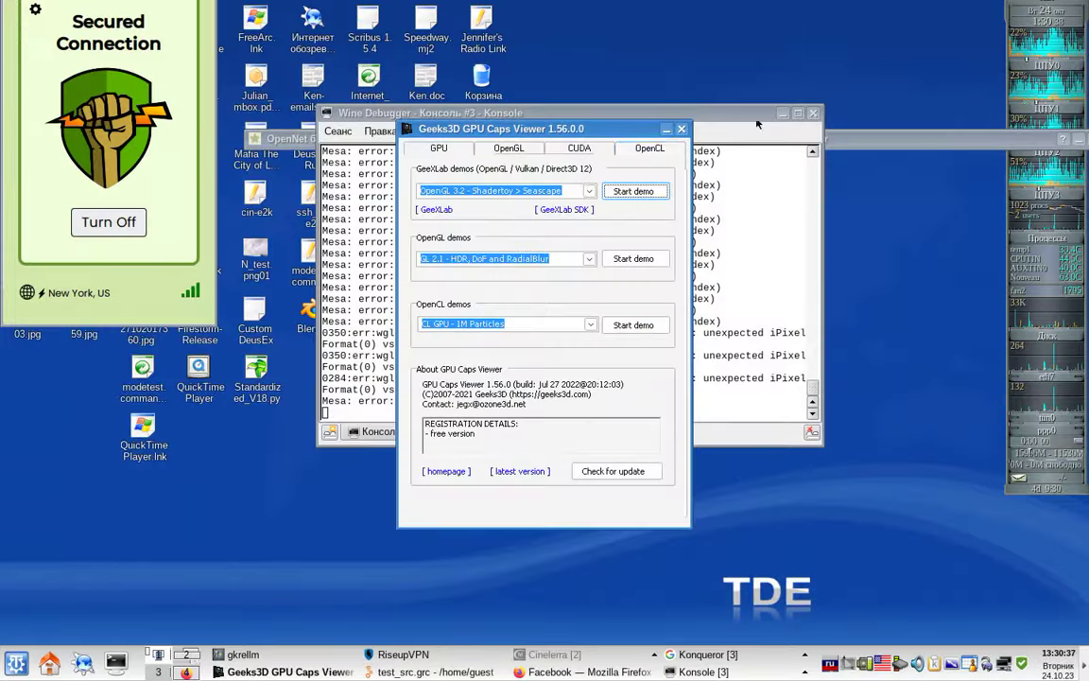
left_click(588, 192)
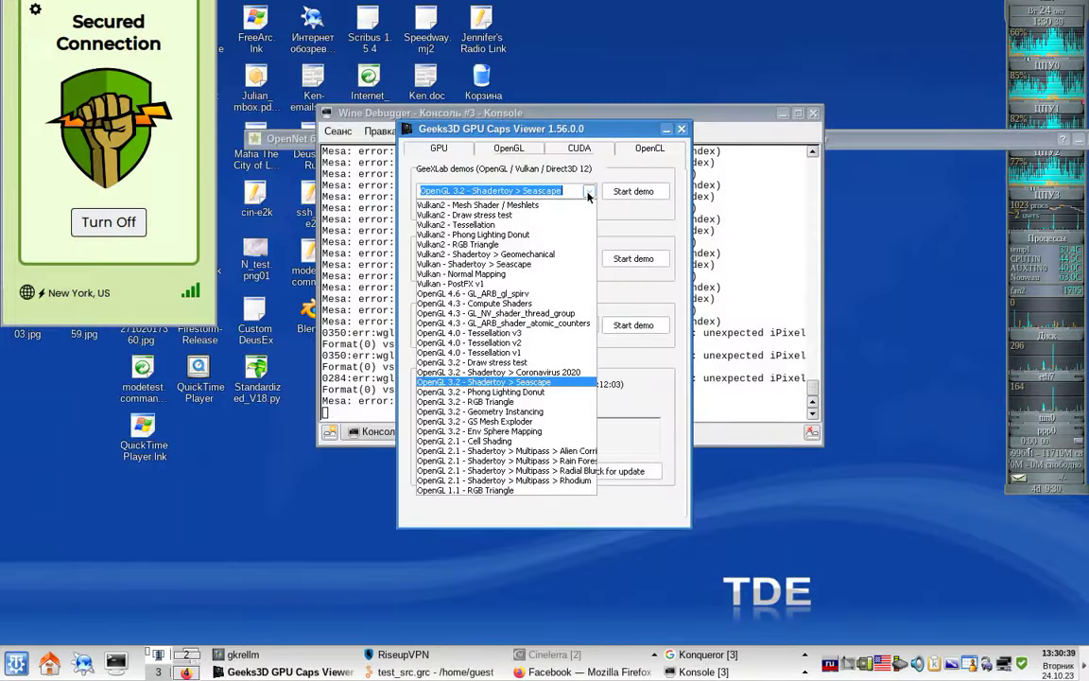
left_click(558, 391)
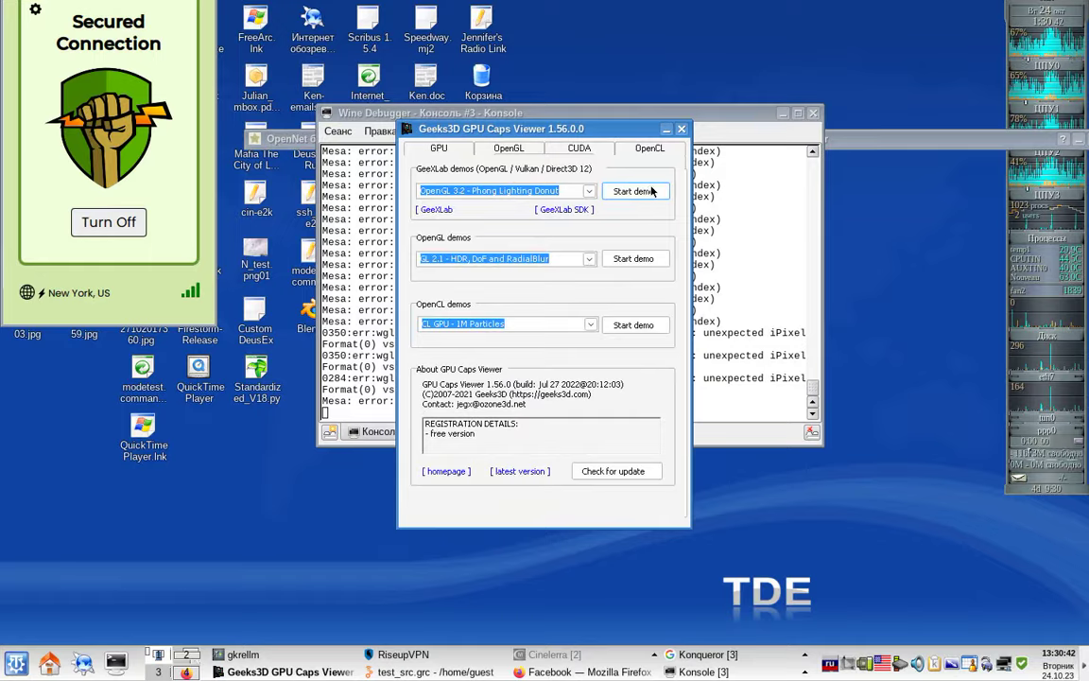
left_click(651, 192)
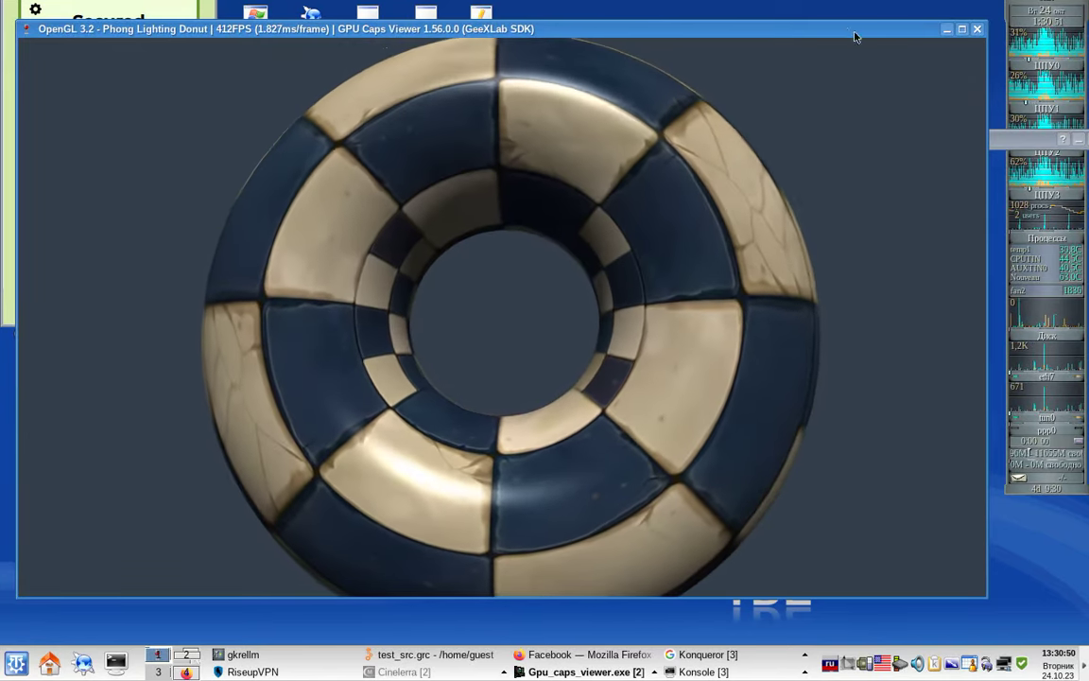
left_click(978, 29)
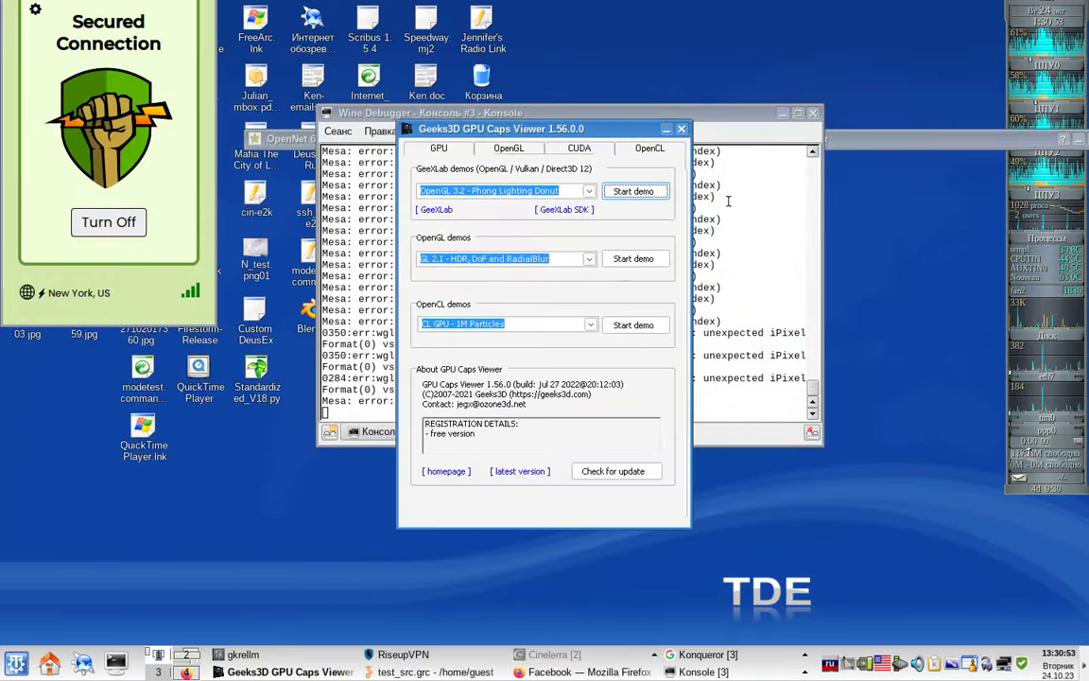
- Check the OpenCL platform and device details, and run and close the CL GPU - 4D Quaternion Julia Set demo
left_click(673, 151)
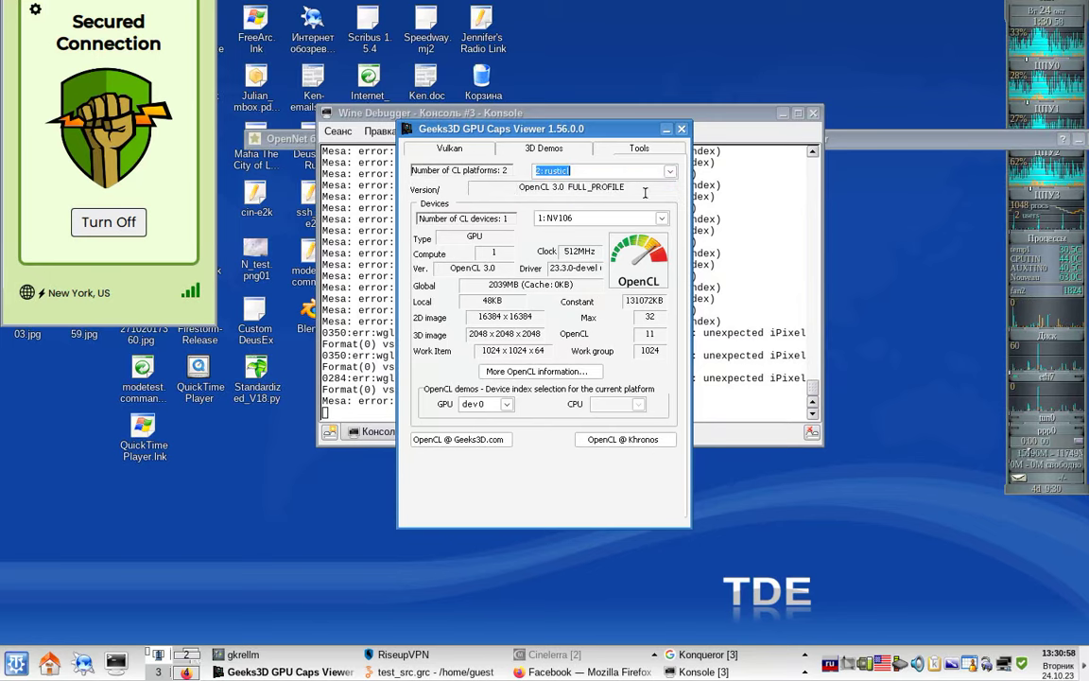
left_click(554, 151)
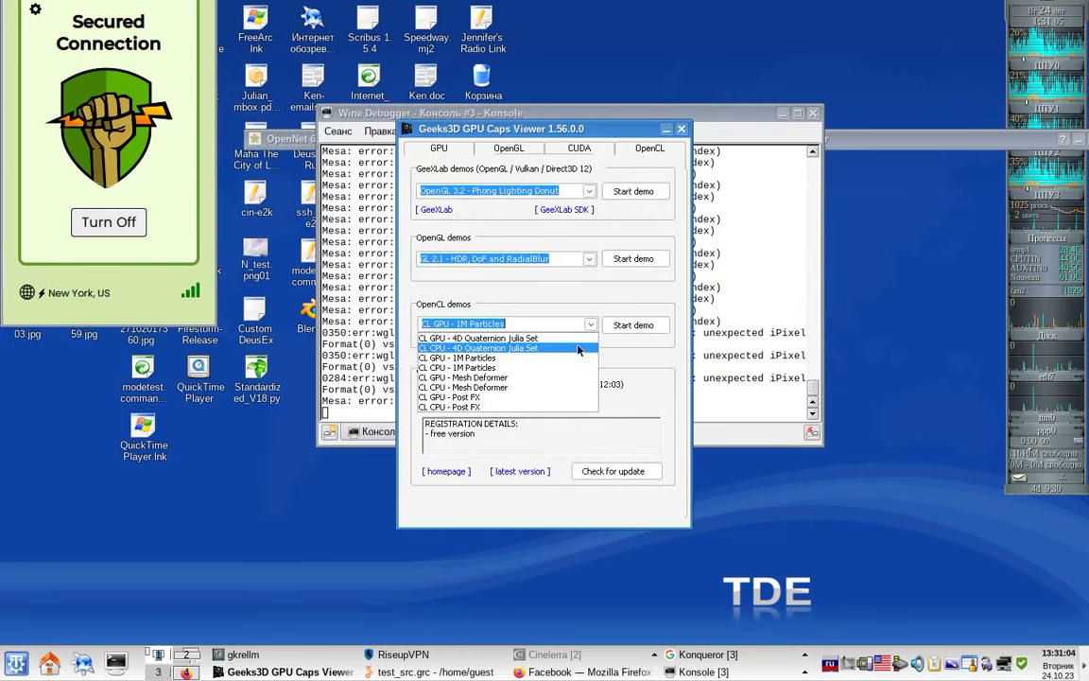
left_click(574, 350)
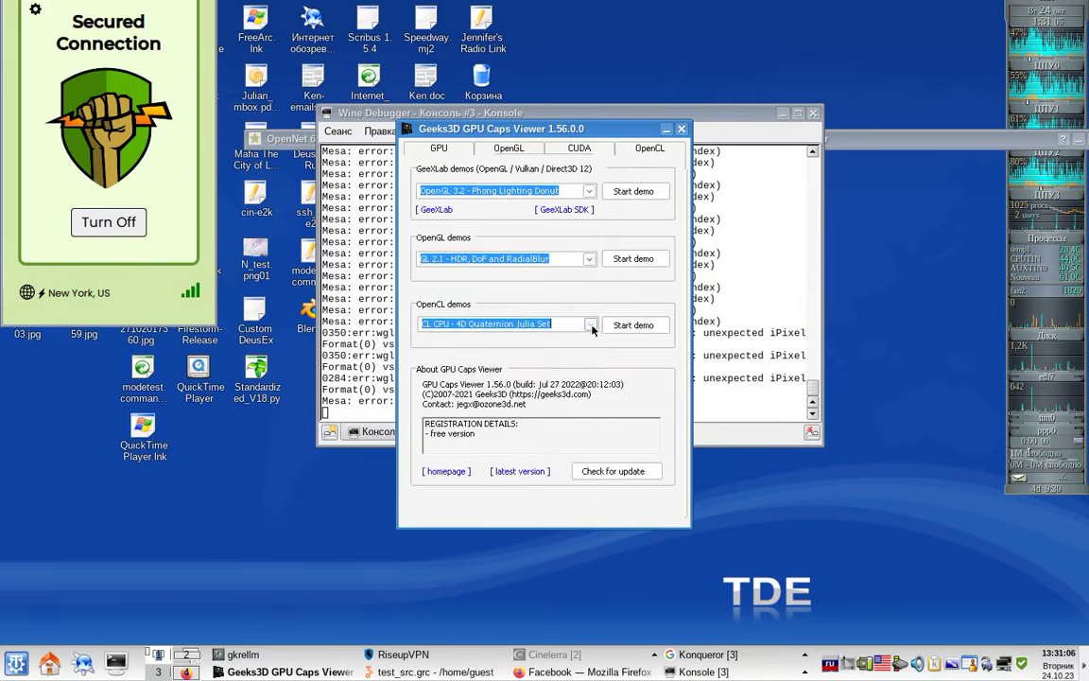
left_click(610, 325)
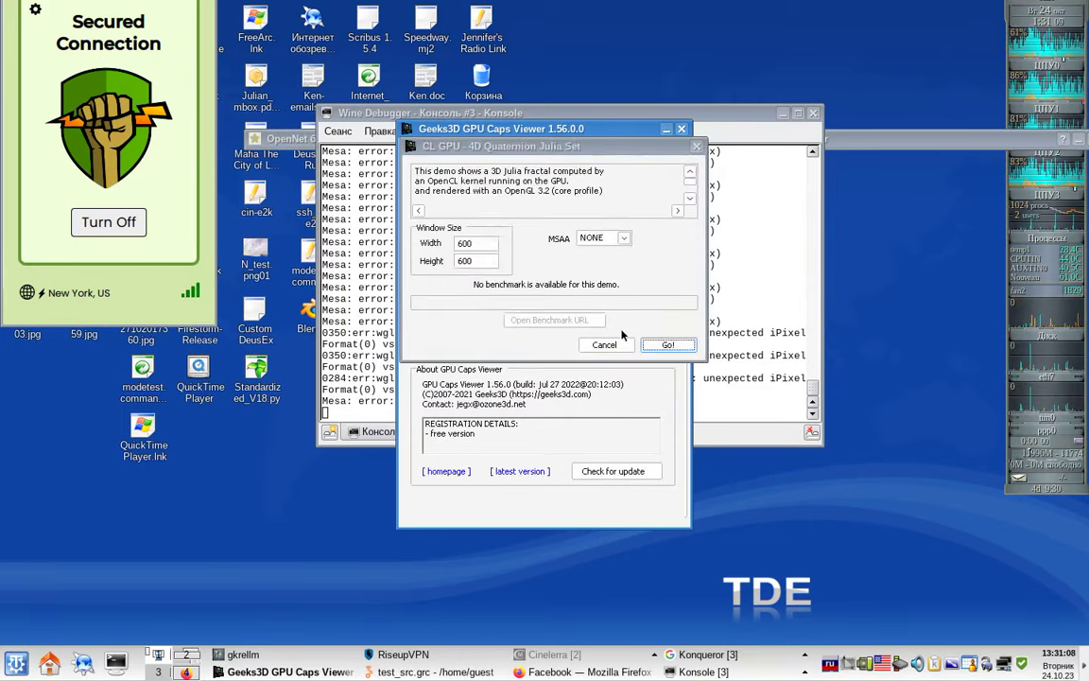
left_click(665, 345)
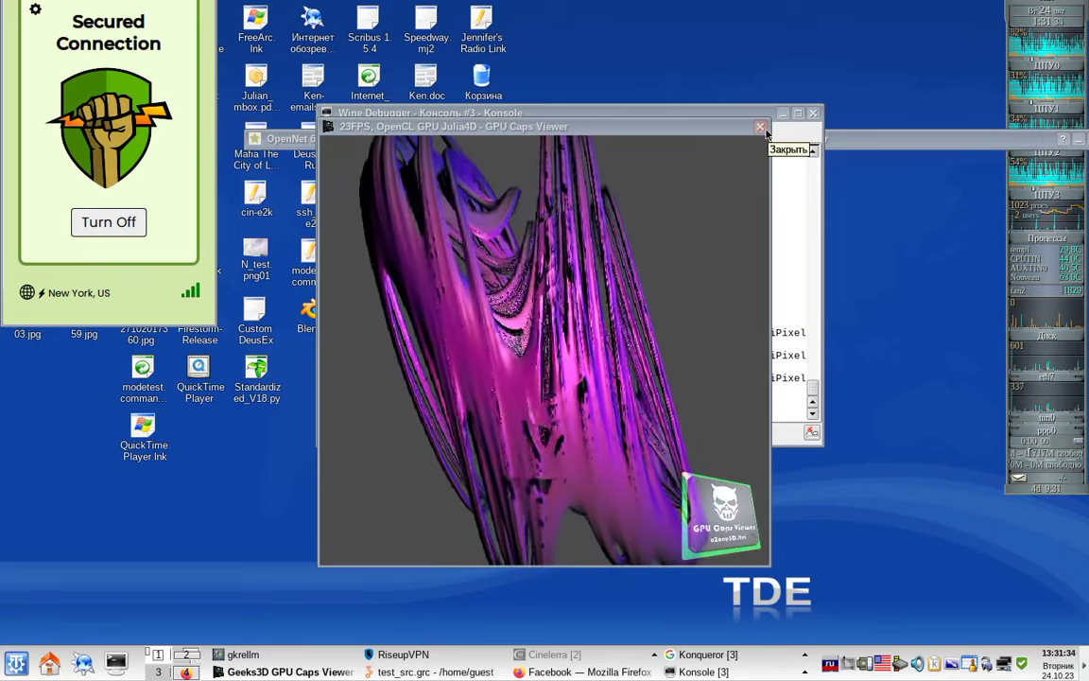
left_click(761, 126)
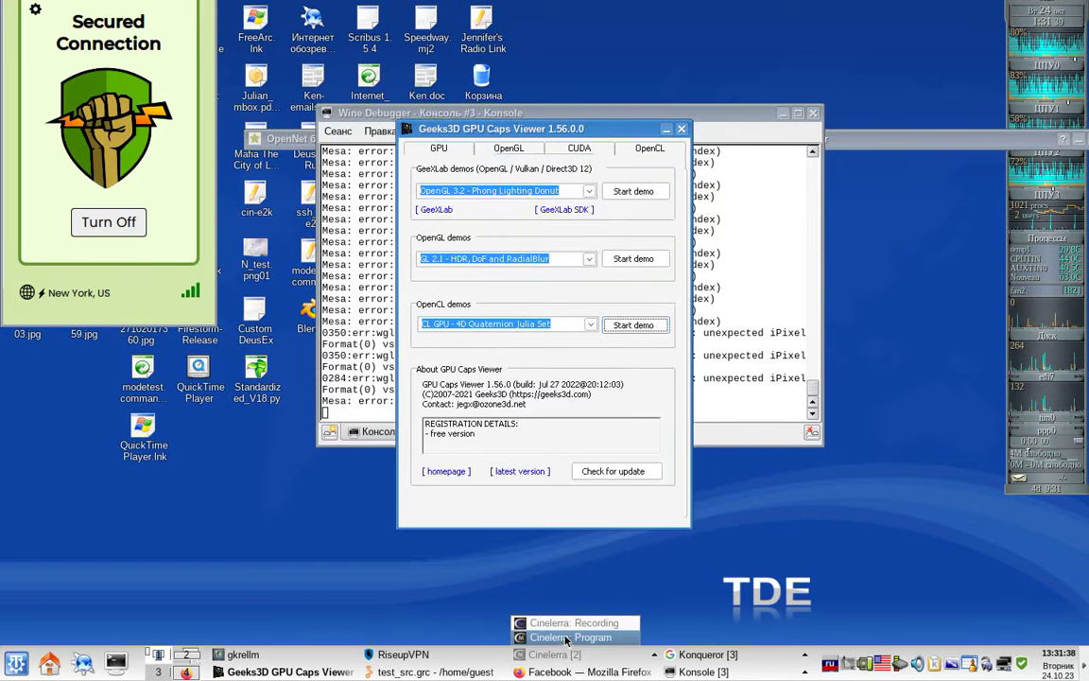
- Switch to the Recording window of Cinelerra
left_click(559, 628)
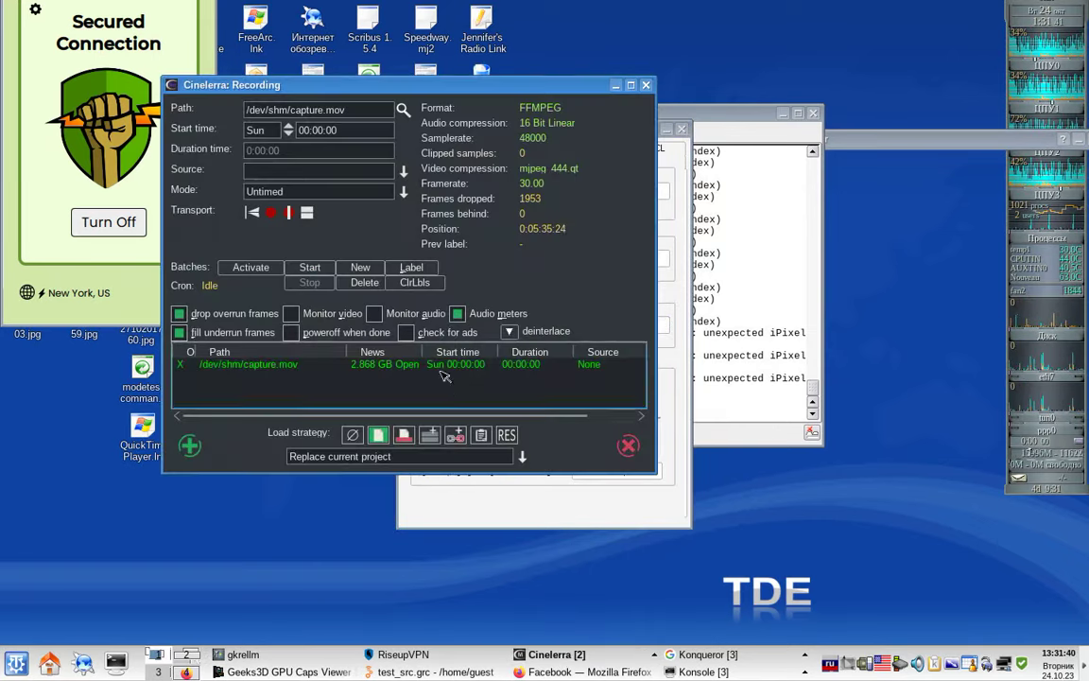